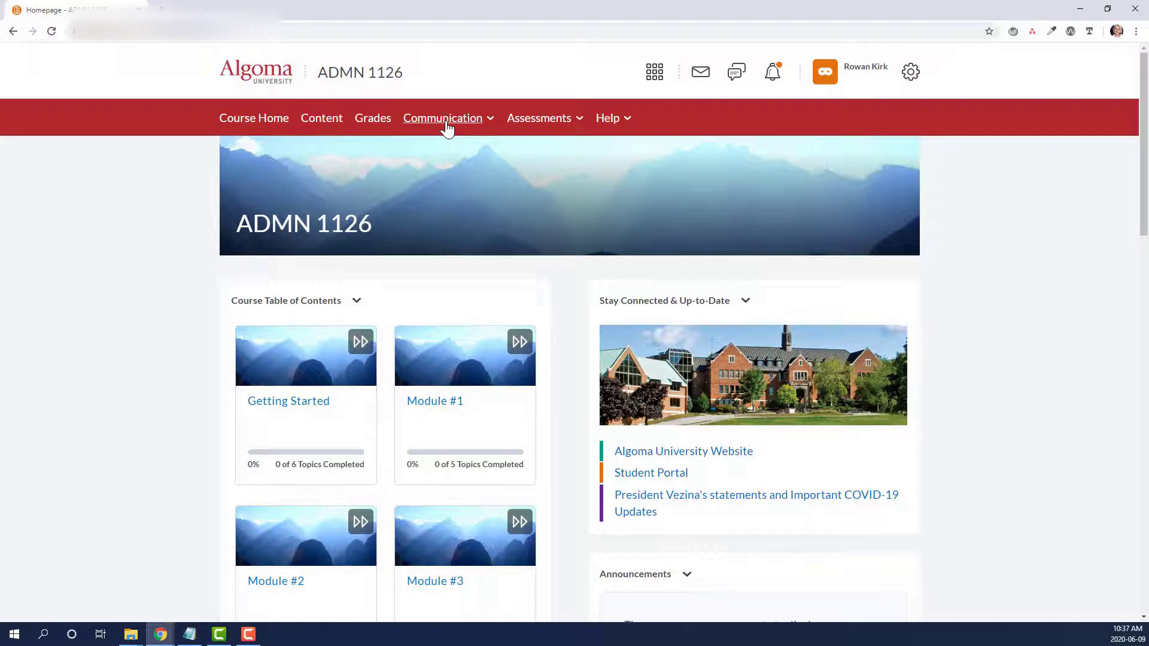
Step: Show the ADMN 1126 classlist with its learner and instructor via the Communication menu
click(466, 118)
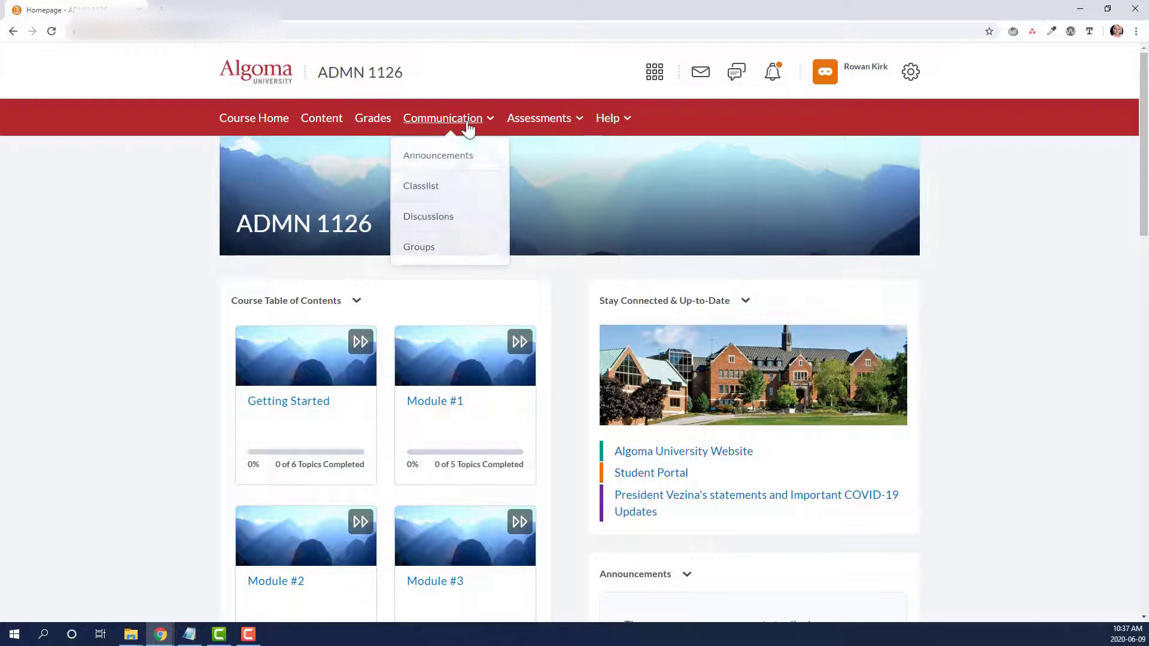
click(440, 185)
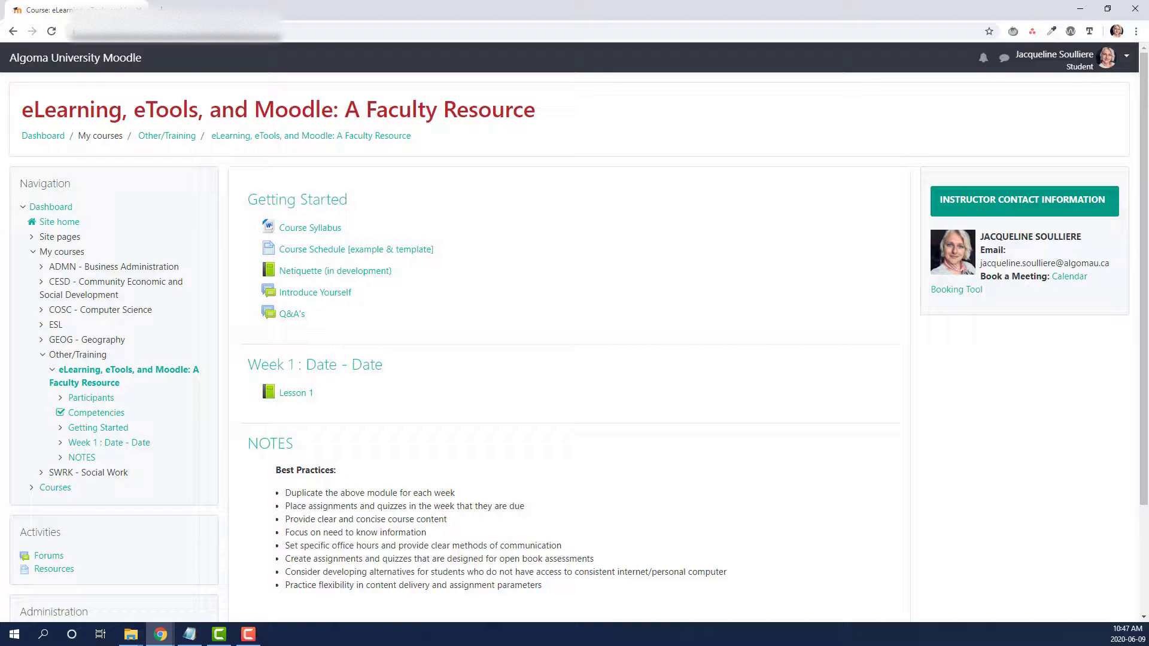
Step: View the faculty resource participants and open the instructor's profile with their email
click(91, 398)
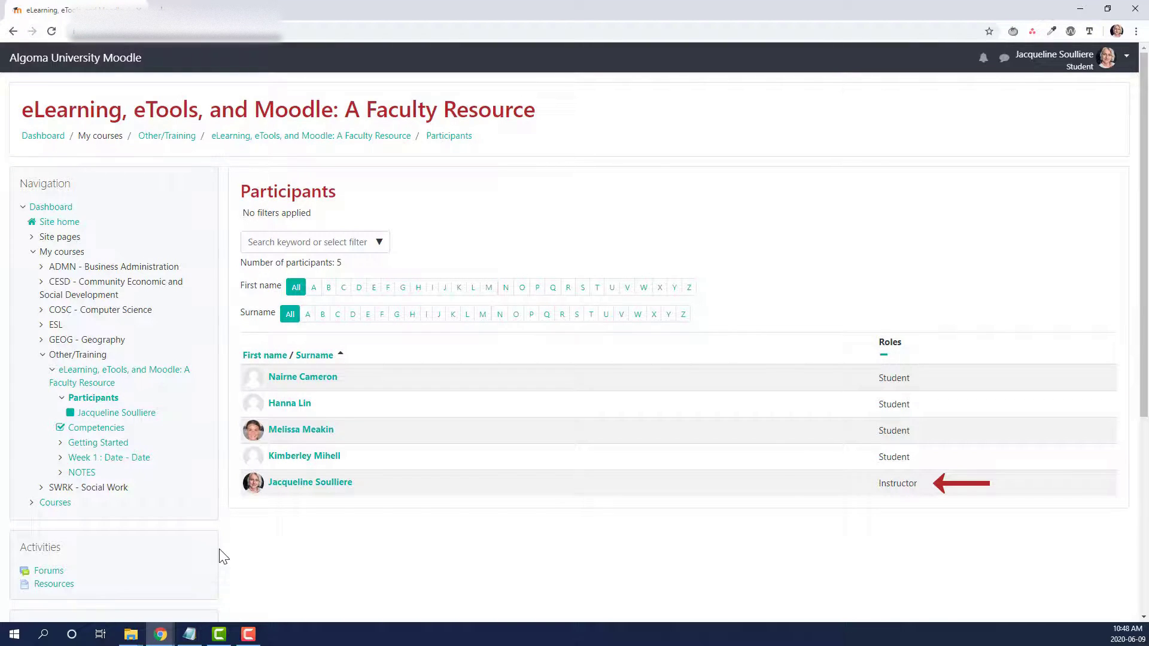
click(296, 482)
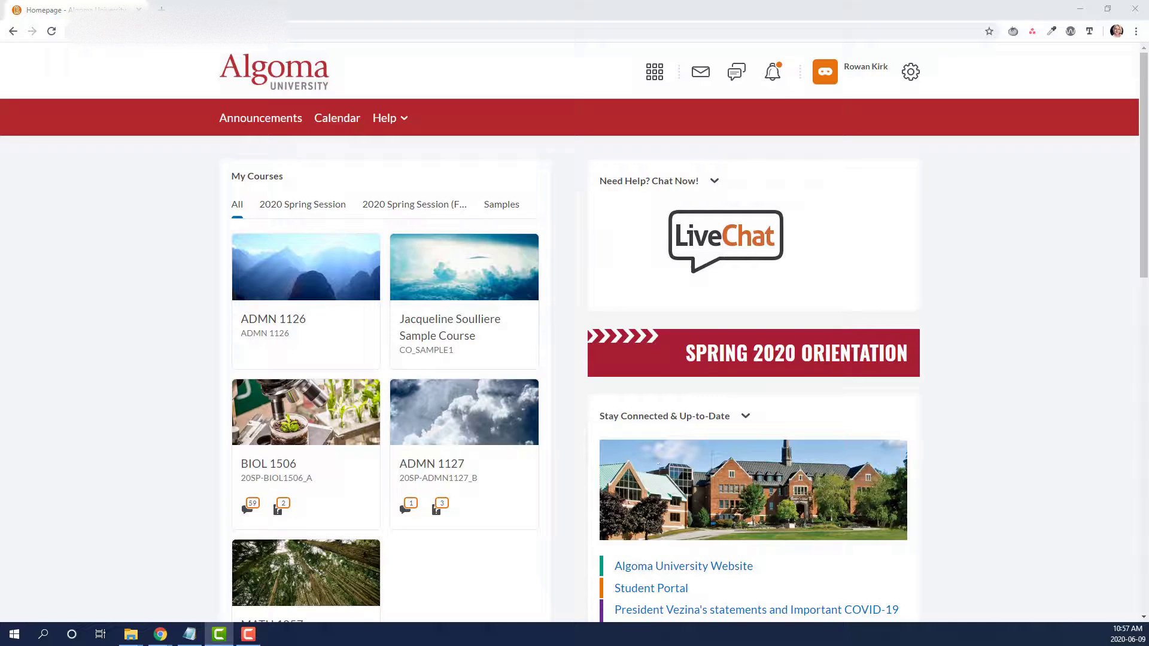
Step: Launch LiveChat from the homepage's Need Help? Chat Now! widget
click(743, 238)
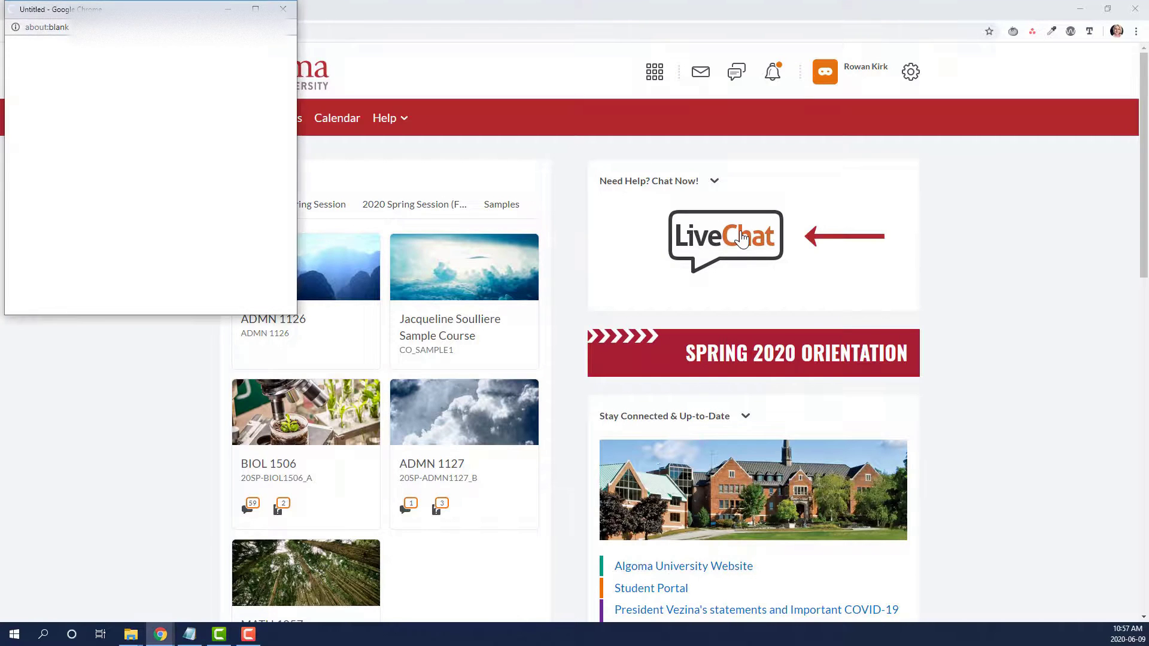